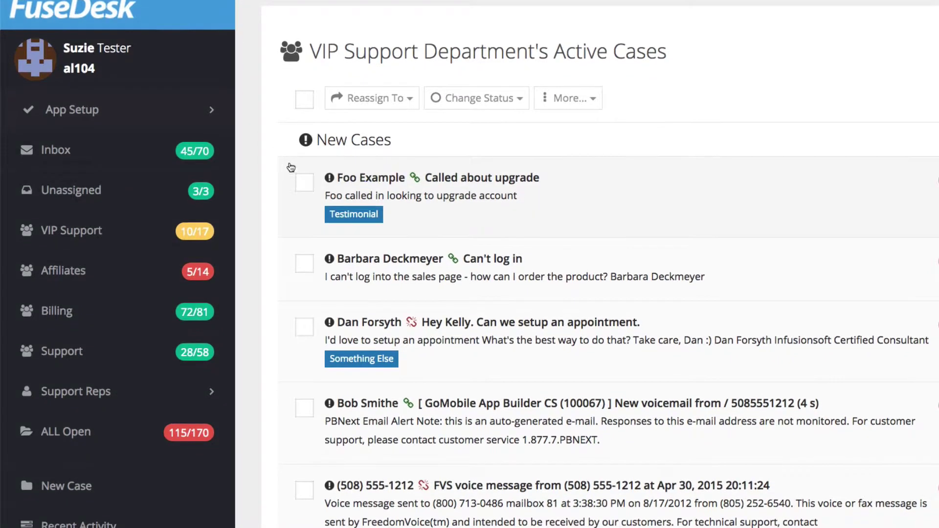
Tick the first two New Cases, 'Called about upgrade' and 'Can't log in'
{"action": "left_click", "coordinate": [304, 182]}
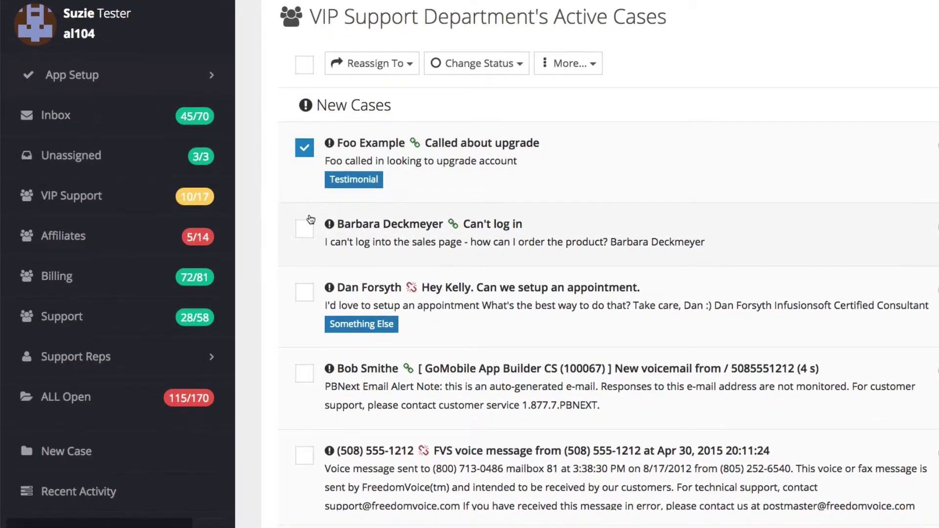
{"action": "left_click", "coordinate": [308, 218]}
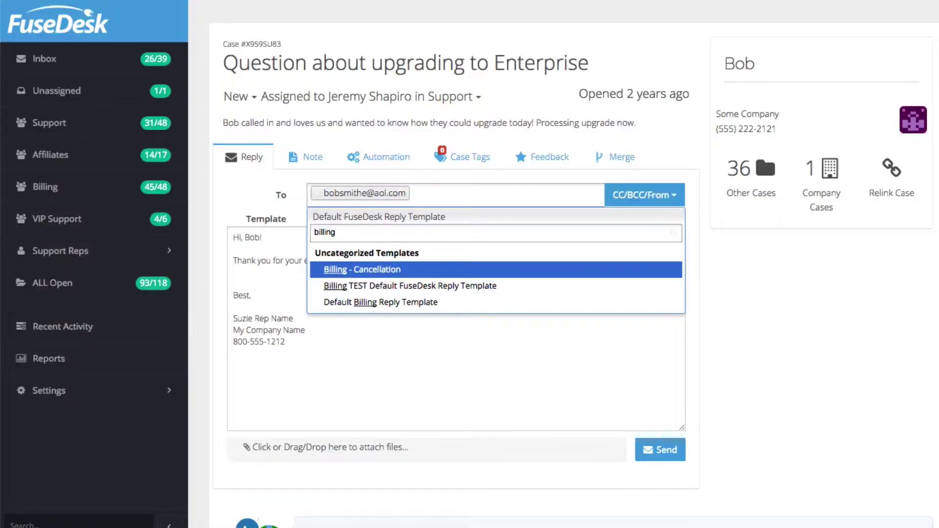
Load the 'FAQ - Unable to login' template and run the Account Upgrade automation on the case
{"action": "key", "text": "BackSpace"}
{"action": "key", "text": "BackSpace"}
{"action": "key", "text": "BackSpace"}
{"action": "type", "text": "unable"}
{"action": "left_click", "coordinate": [392, 269]}
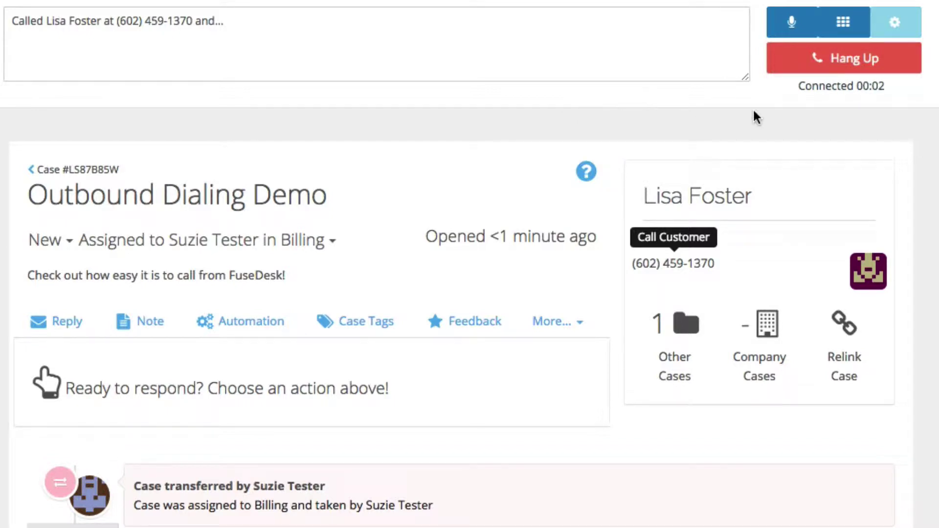
{"action": "key", "text": "Return"}
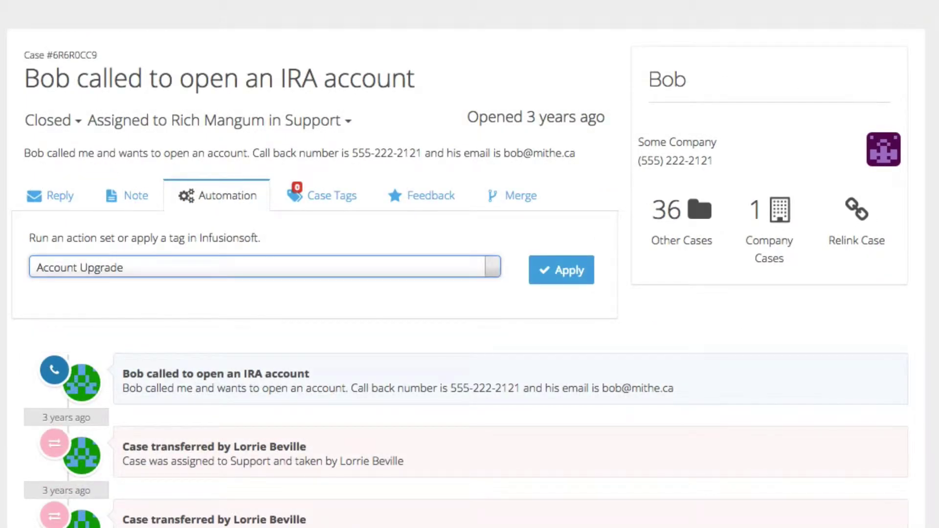
{"action": "left_click", "coordinate": [562, 271]}
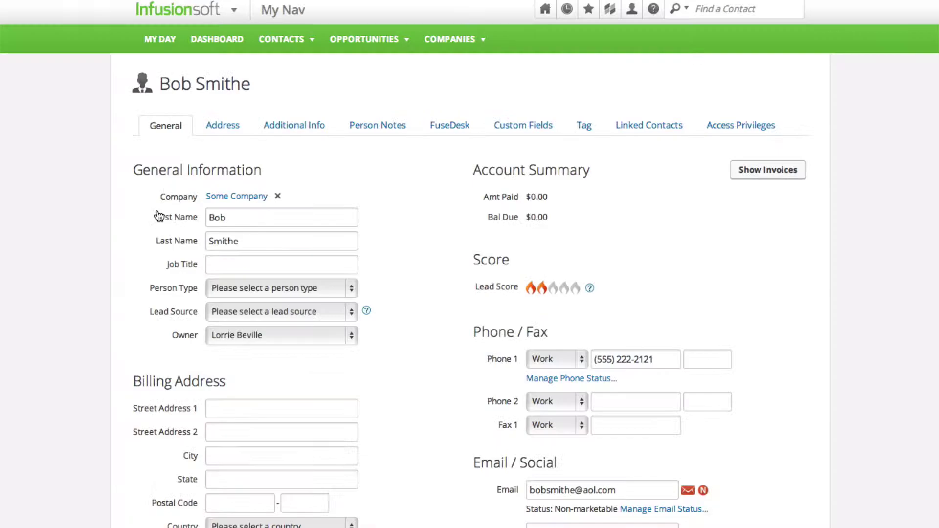
{"action": "scroll", "coordinate": [157, 213], "scroll_direction": "down", "scroll_amount": 7}
{"action": "scroll", "coordinate": [157, 209], "scroll_direction": "down", "scroll_amount": 2}
{"action": "scroll", "coordinate": [157, 210], "scroll_direction": "down", "scroll_amount": 3}
{"action": "scroll", "coordinate": [158, 209], "scroll_direction": "down", "scroll_amount": 2}
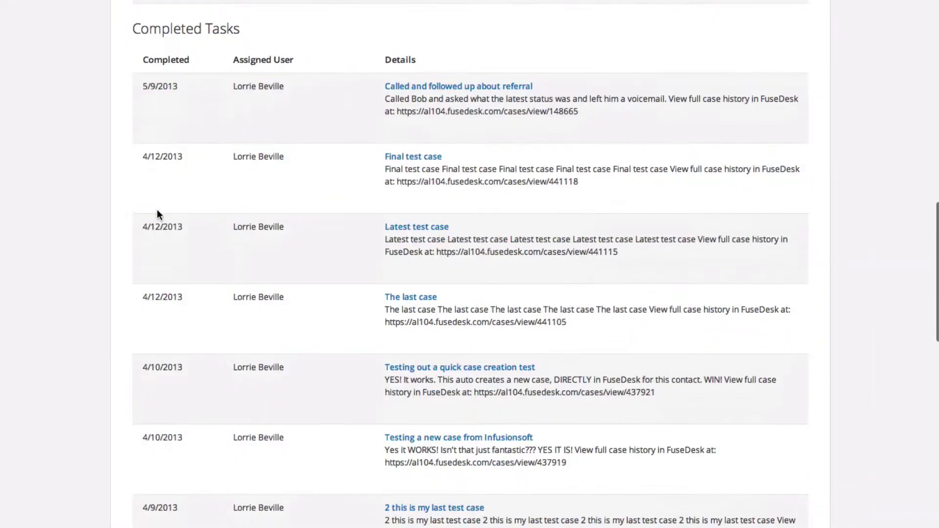
{"action": "scroll", "coordinate": [157, 210], "scroll_direction": "down", "scroll_amount": 4}
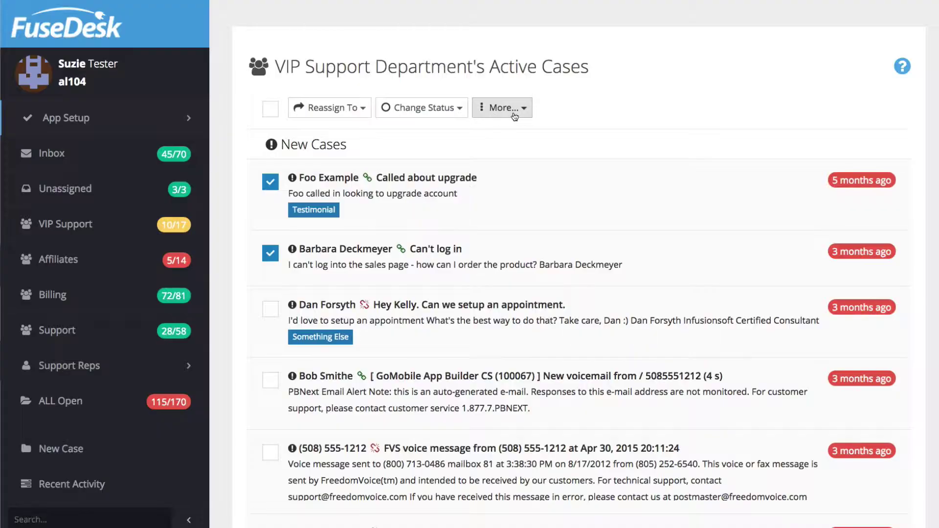
Start a bulk reply to the marked cases and apply the Testimonial tag
{"action": "left_click", "coordinate": [505, 108]}
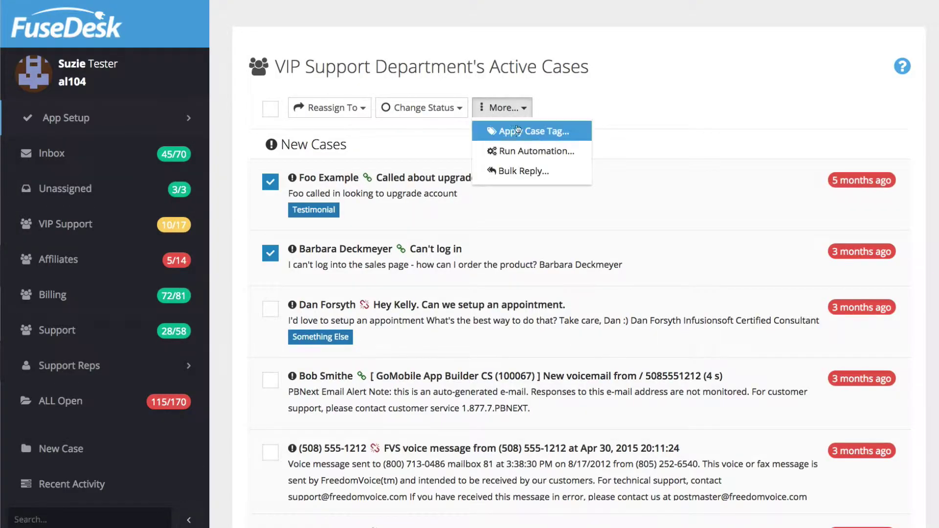
{"action": "left_click", "coordinate": [523, 171]}
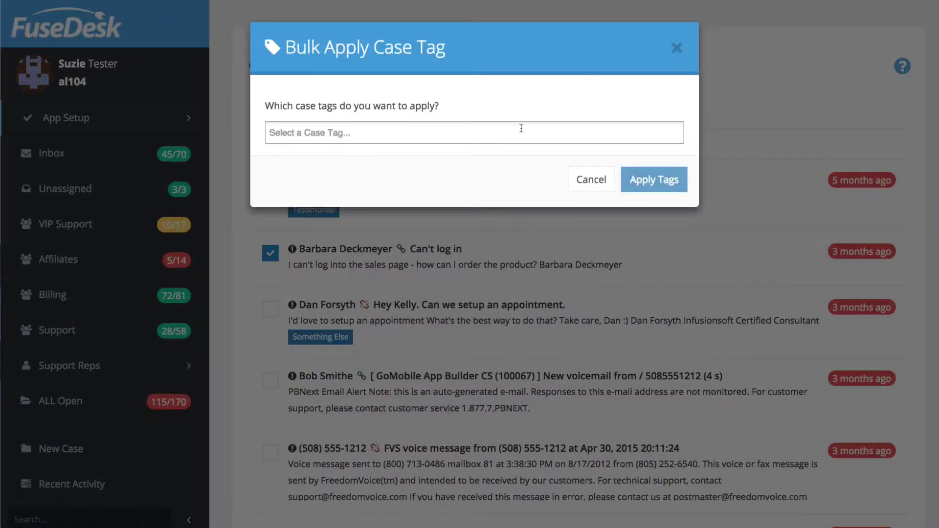
{"action": "type", "text": "te"}
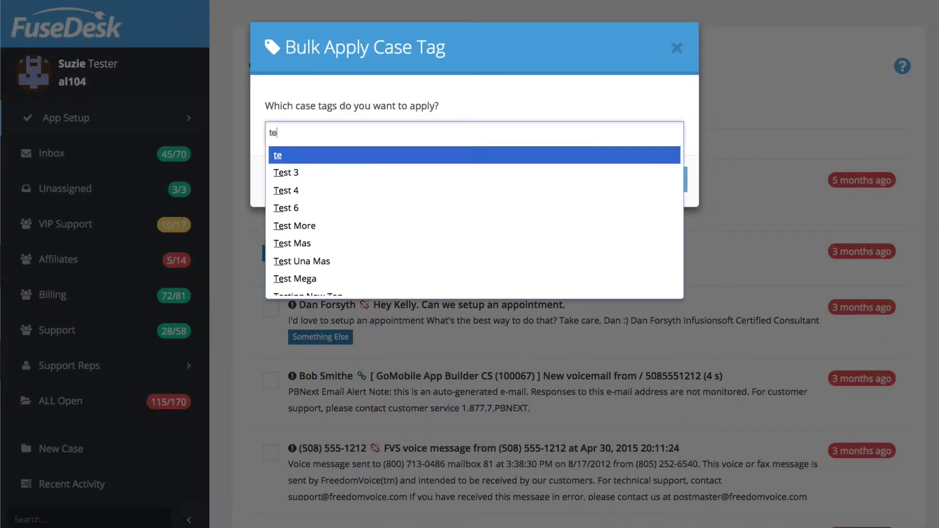
{"action": "type", "text": "stimo"}
{"action": "key", "text": "Down"}
{"action": "key", "text": "Return"}
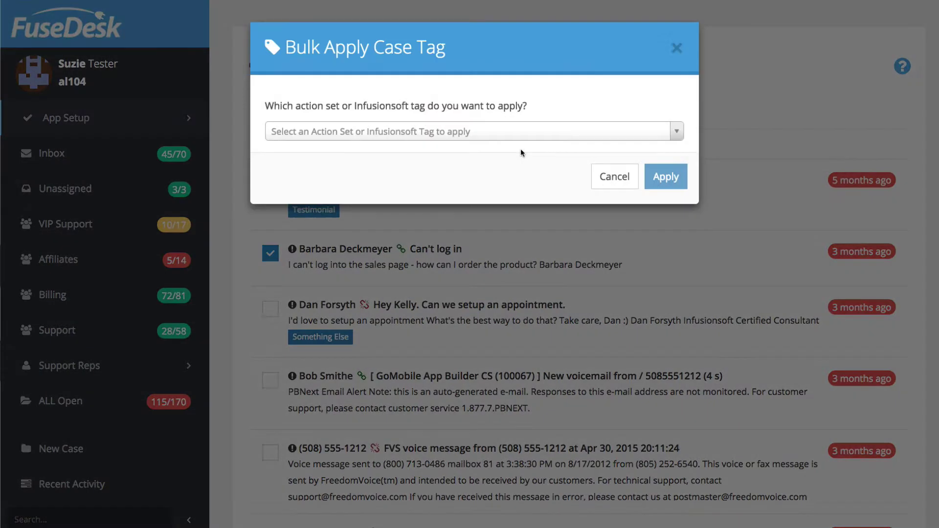
{"action": "left_click", "coordinate": [479, 135]}
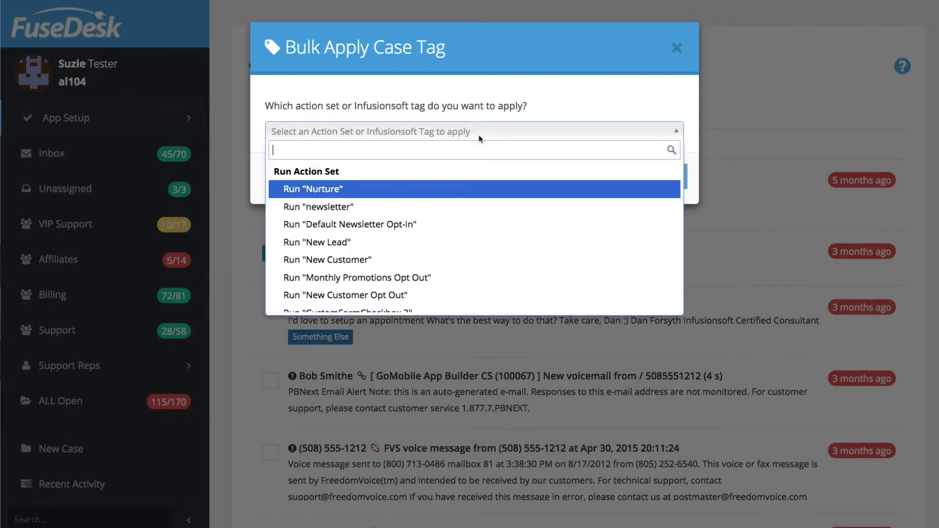
{"action": "type", "text": "cancel"}
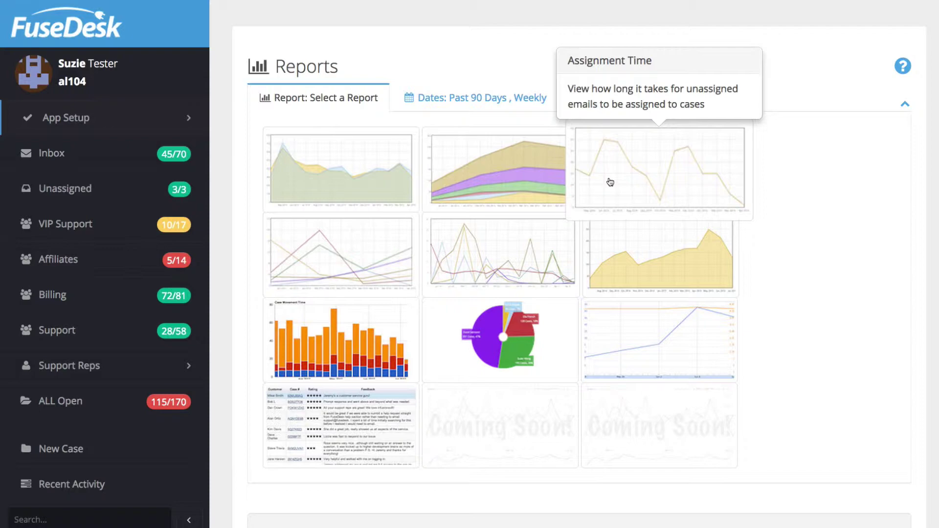
{"action": "mouse_move", "coordinate": [661, 253]}
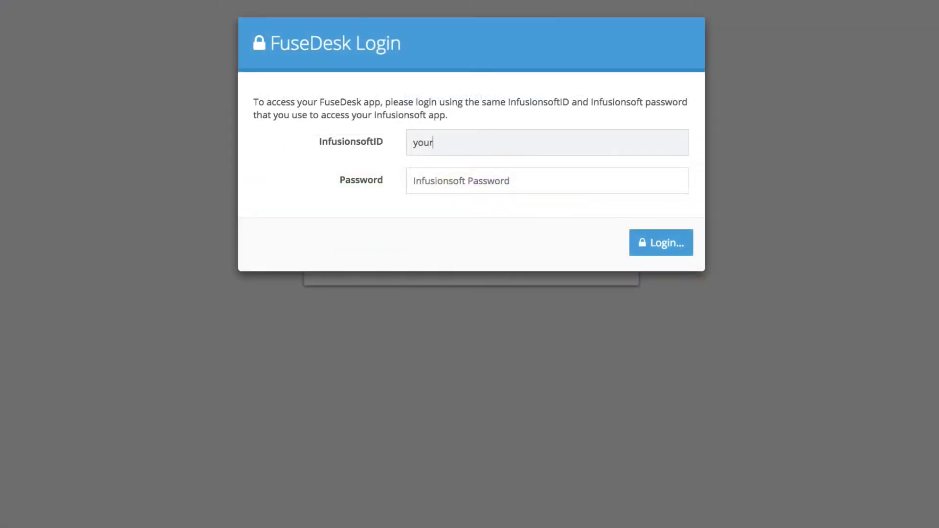
{"action": "type", "text": "infusio"}
{"action": "type", "text": "nsoftid@"}
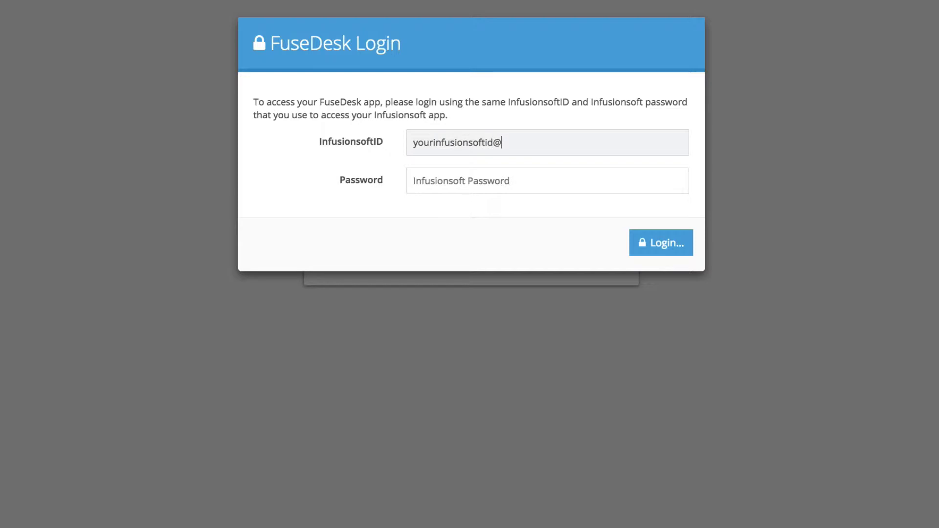
{"action": "type", "text": "yourdomain."}
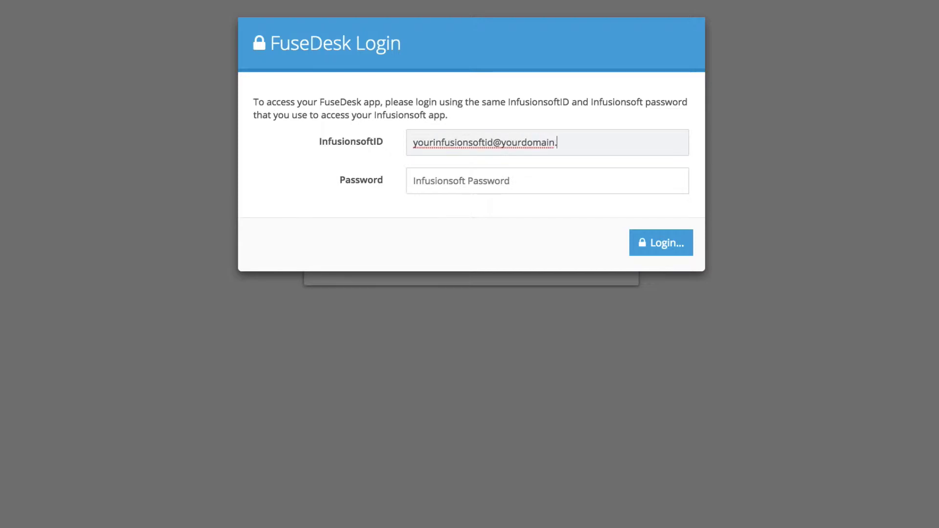
{"action": "type", "text": "com"}
Move from the InfusionsoftID field to the password field
{"action": "key", "text": "Tab"}
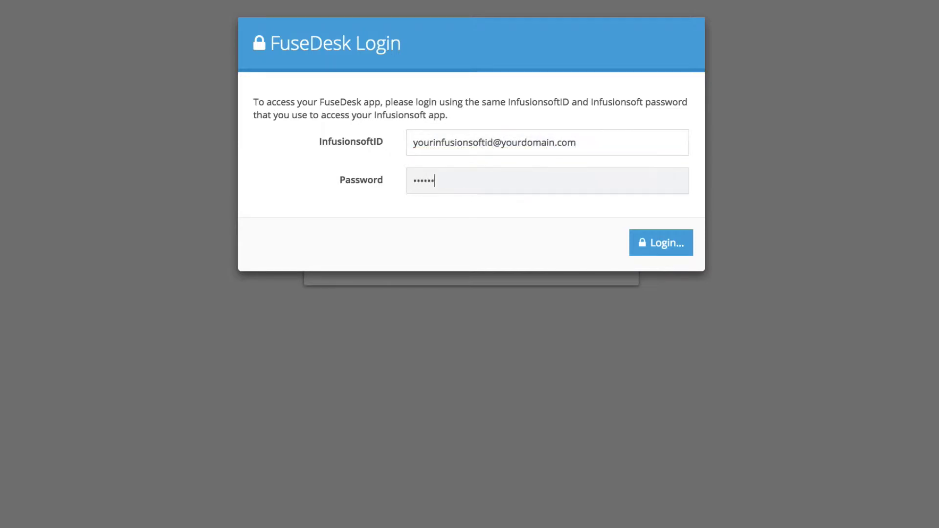
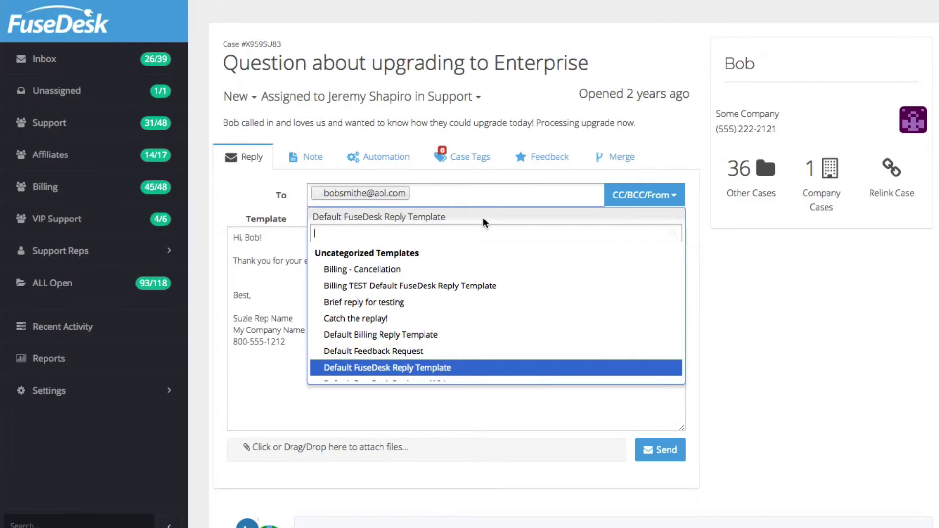
{"action": "type", "text": "billing"}
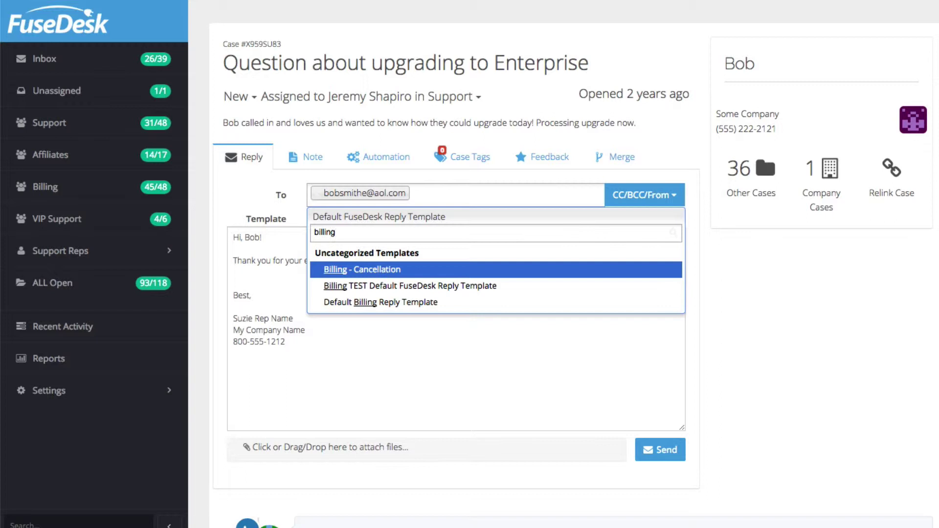
Clear the 'billing' template search and insert the 'FAQ - Unable to login' template into the reply
{"action": "key", "text": "BackSpace"}
{"action": "key", "text": "BackSpace"}
{"action": "key", "text": "BackSpace"}
{"action": "type", "text": "un"}
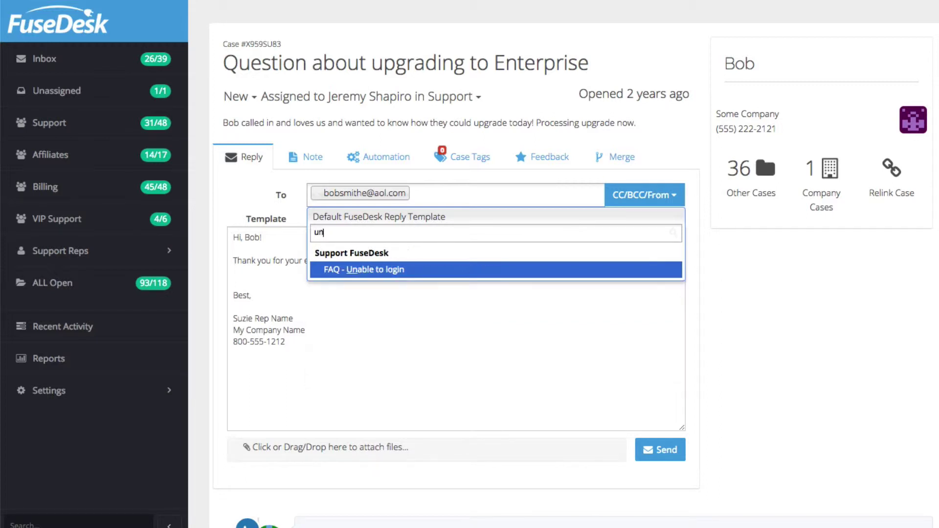
{"action": "type", "text": "able"}
{"action": "left_click", "coordinate": [395, 270]}
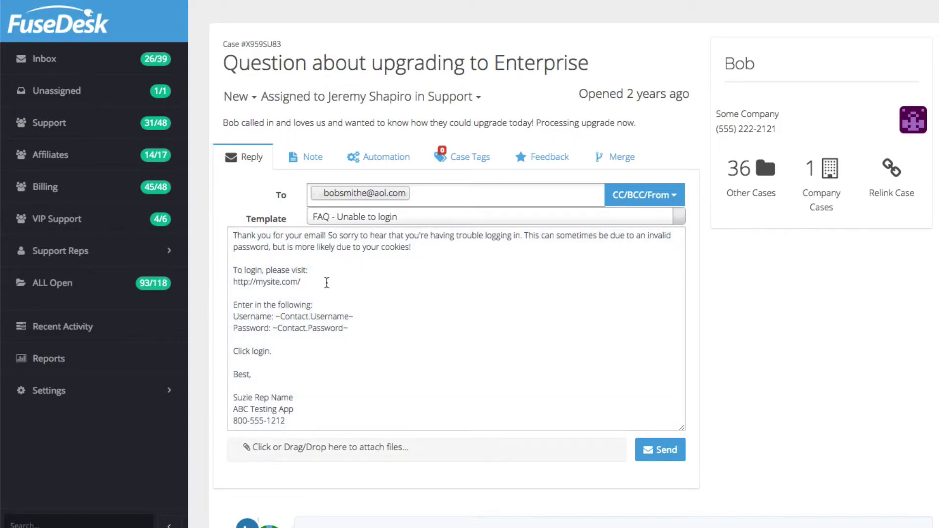
{"action": "scroll", "coordinate": [326, 283], "scroll_direction": "down", "scroll_amount": 1}
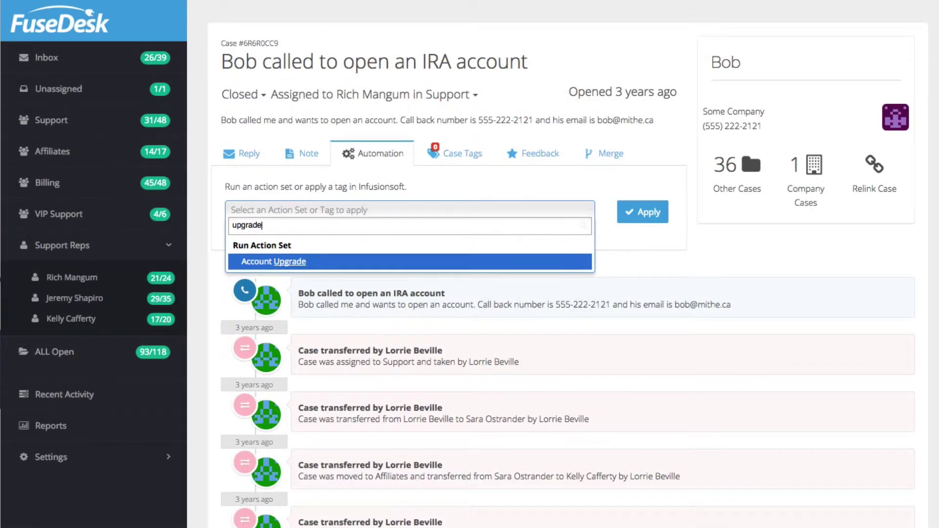
Choose the Account Upgrade action set and start a bulk reply to the marked cases
{"action": "key", "text": "Return"}
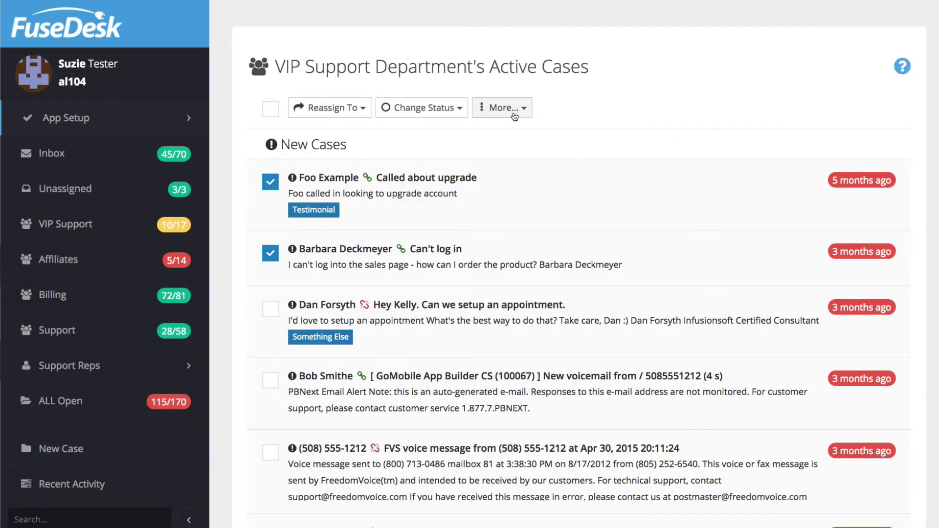
{"action": "left_click", "coordinate": [499, 109]}
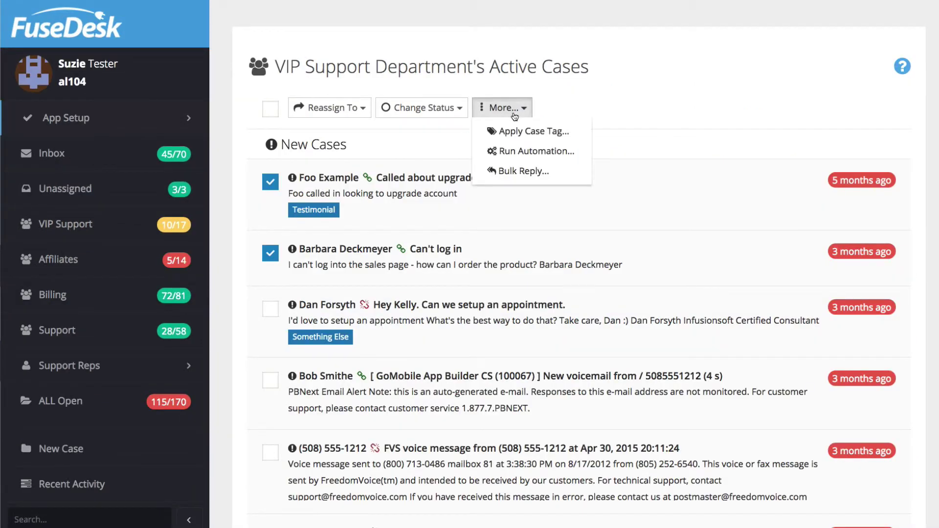
{"action": "left_click", "coordinate": [522, 172]}
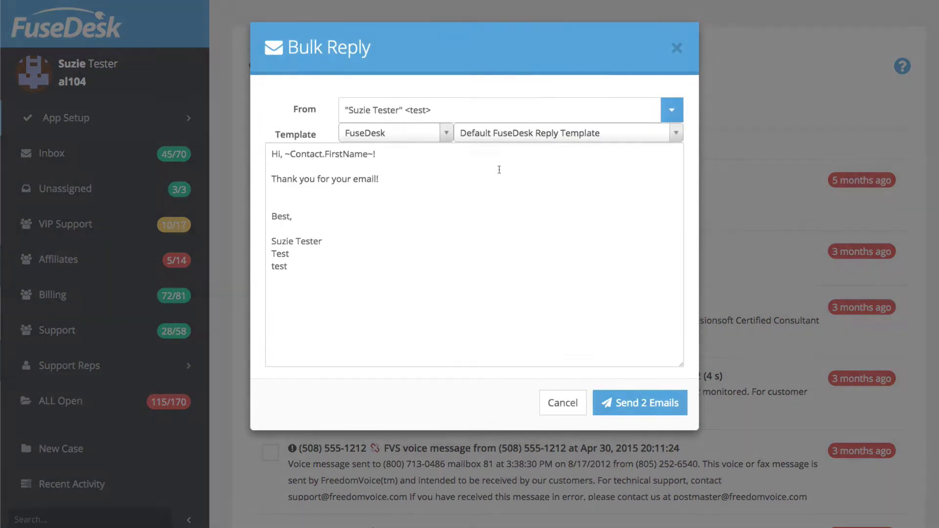